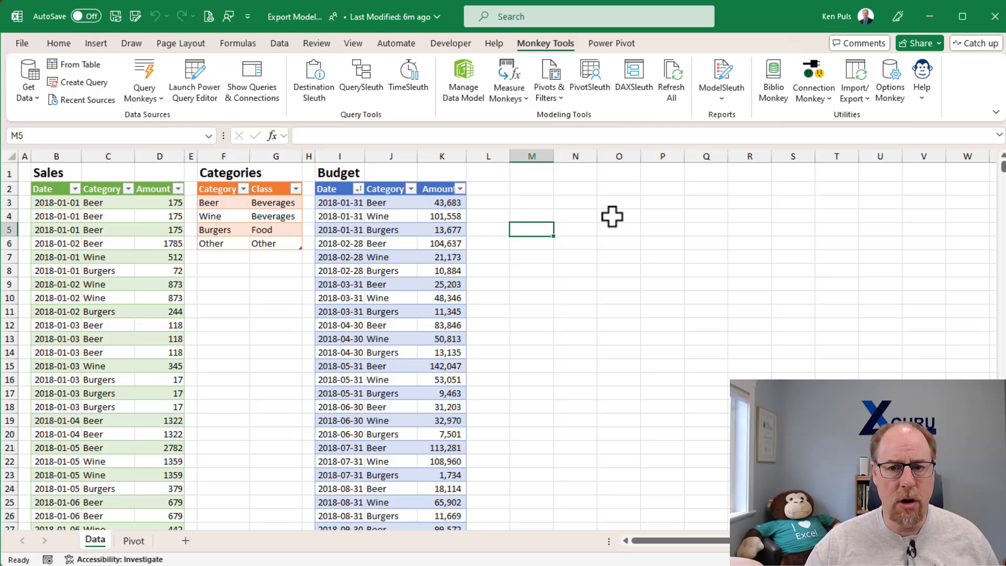
# Export the queries of Export Model.xlsx to worksheets in a new workbook using Export Model Components, and maximize the resulting workbook
pyautogui.click(852, 99)
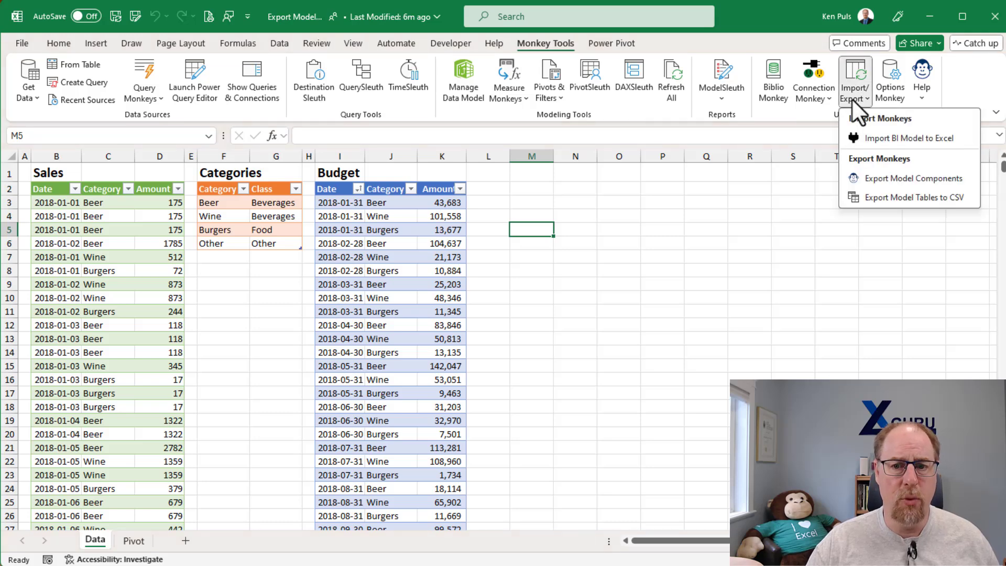
pyautogui.click(852, 189)
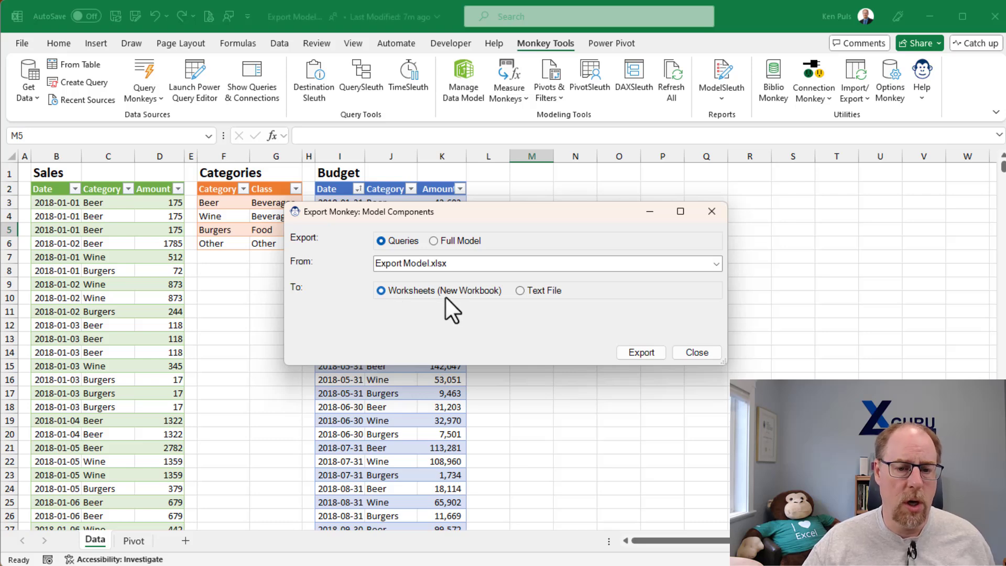
pyautogui.click(640, 352)
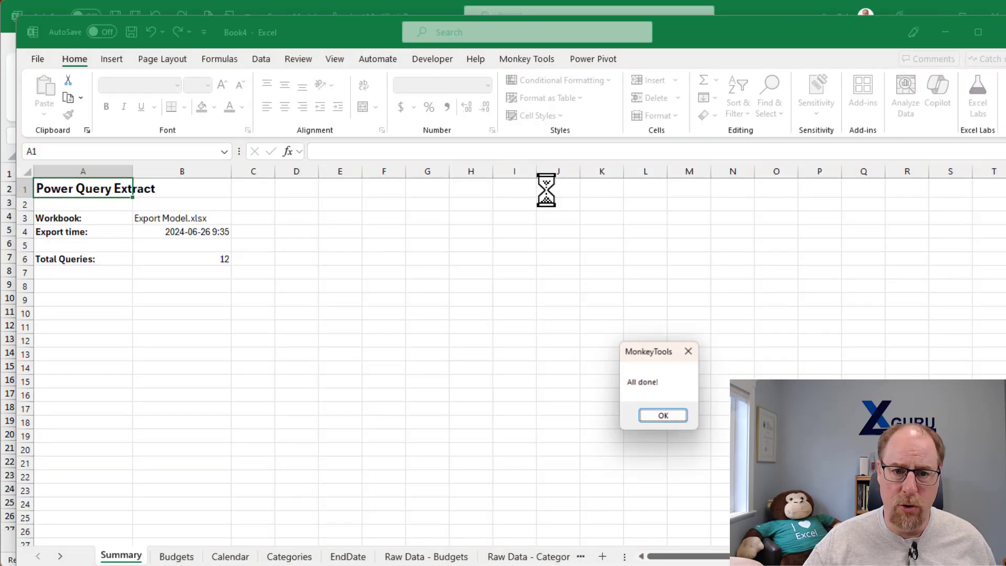
pyautogui.click(674, 415)
pyautogui.doubleClick(367, 39)
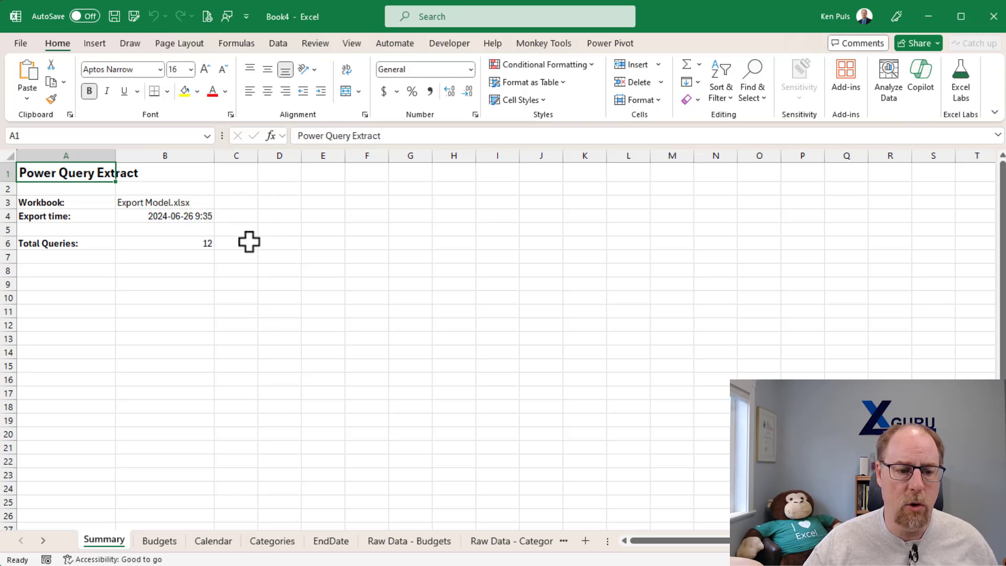
# Examine the exported Budgets query sheet and close the new workbook without saving it
pyautogui.click(168, 544)
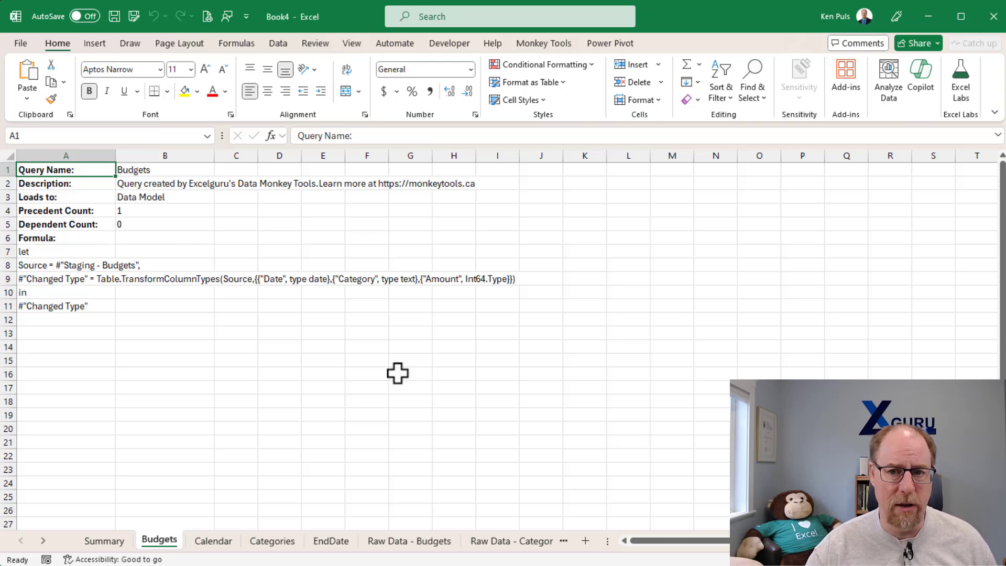
pyautogui.click(984, 23)
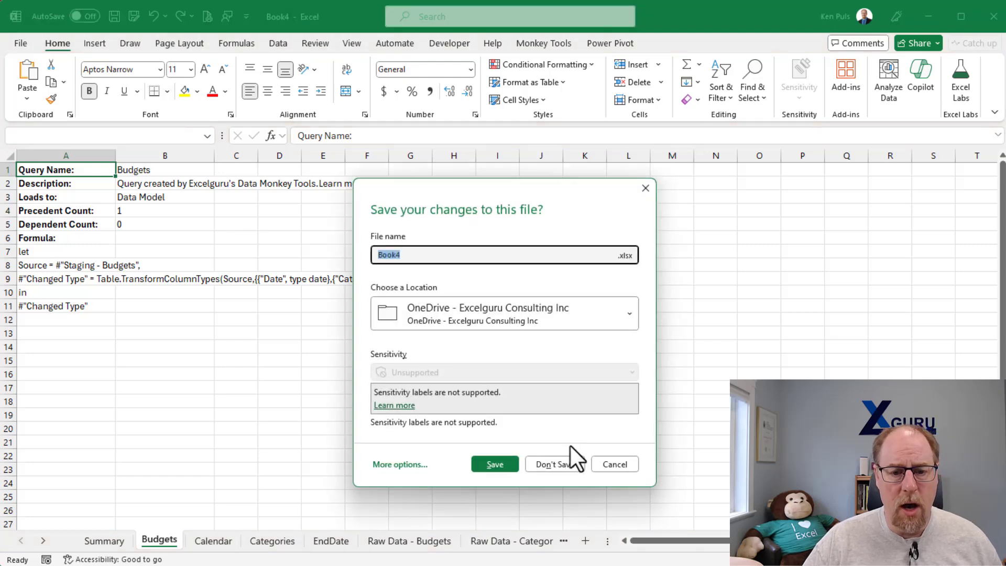
pyautogui.click(562, 465)
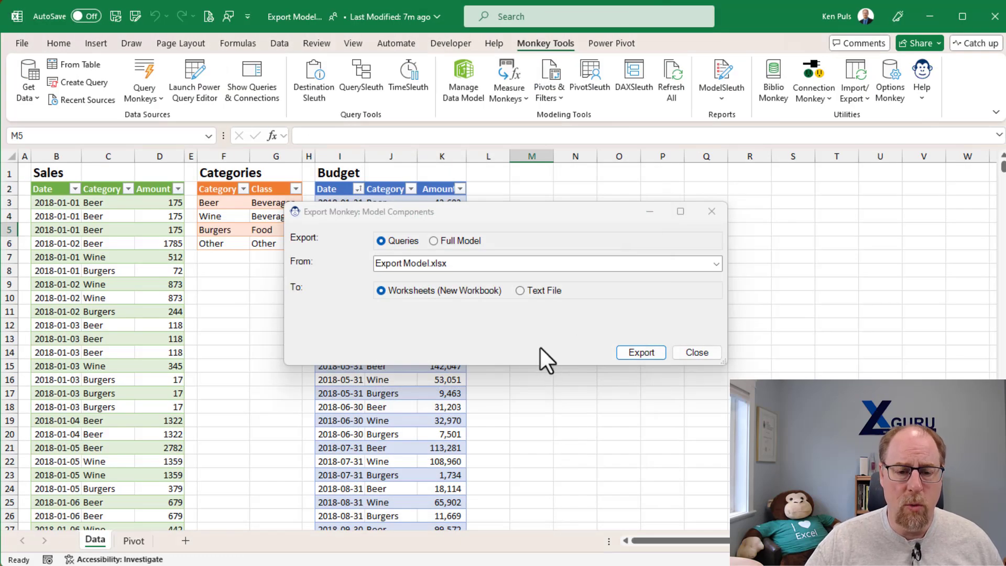
# Switch the export target to a text file, disable defaulting to the model's folder, and paste the 02 Export Model folder path as destination
pyautogui.click(520, 291)
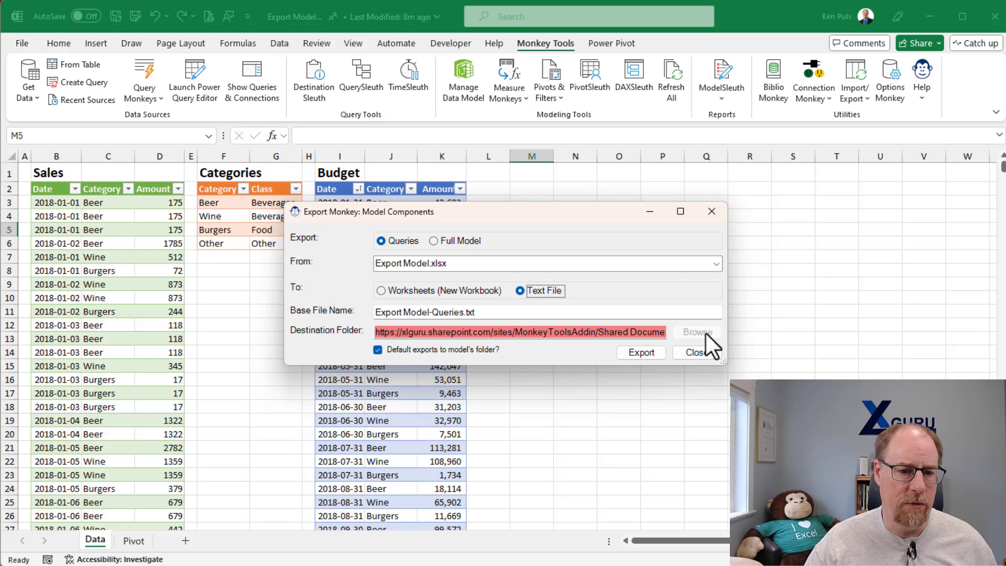
pyautogui.click(378, 349)
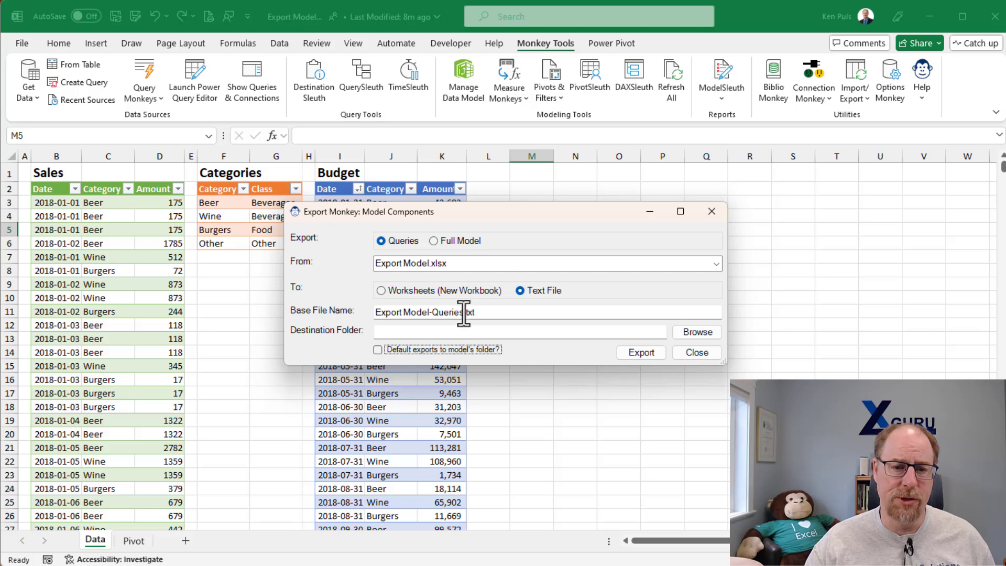
pyautogui.click(415, 333)
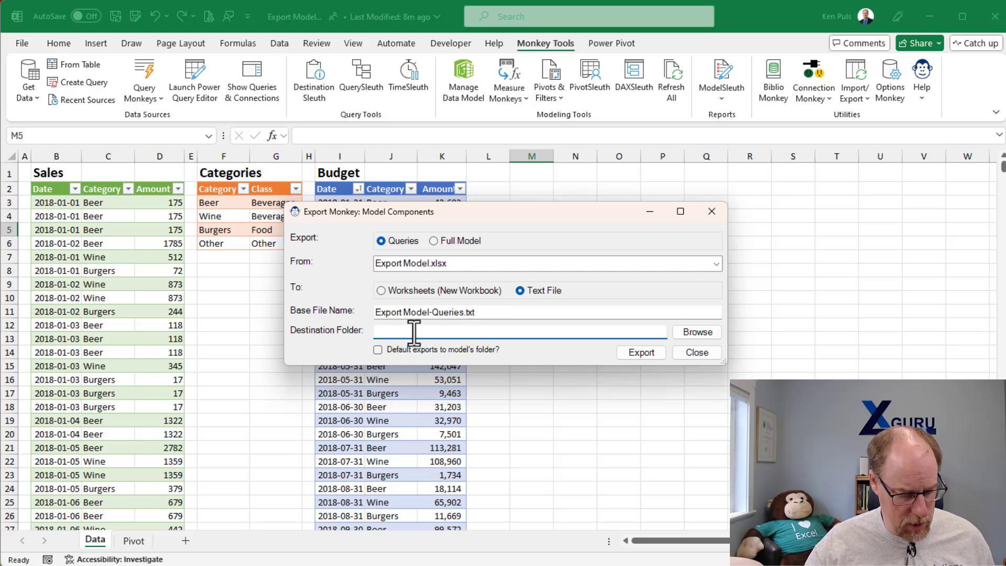
pyautogui.press('super+v')
pyautogui.click(473, 453)
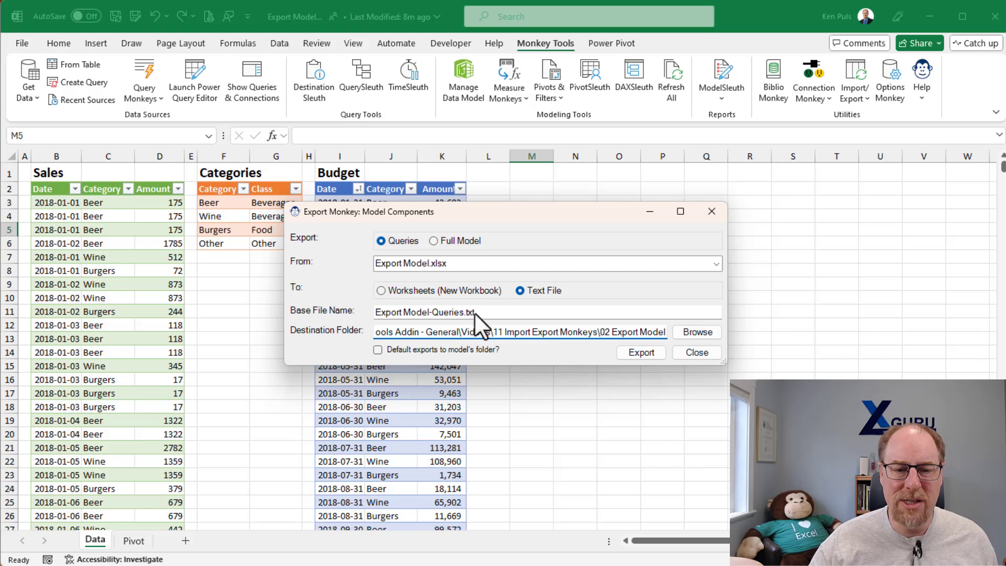
# Export the full model to the text file Export Model-Full Backup.txt and close the export dialog
pyautogui.click(433, 241)
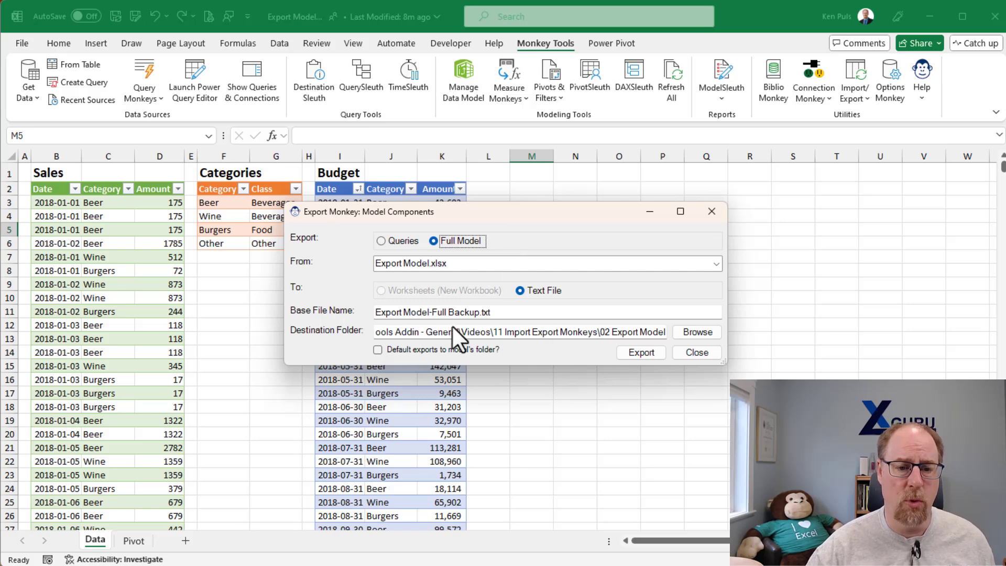
pyautogui.click(637, 351)
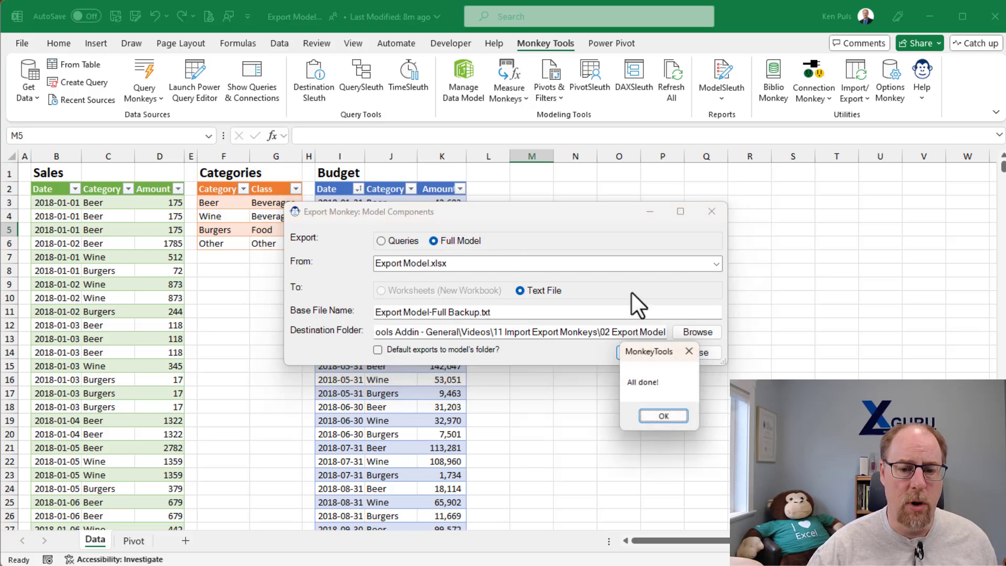
pyautogui.click(663, 416)
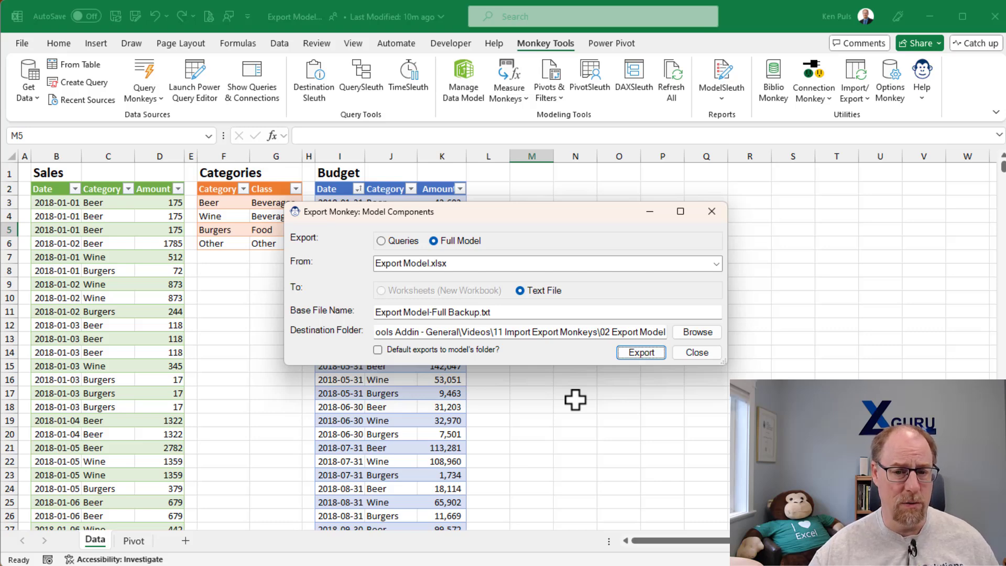
pyautogui.click(711, 354)
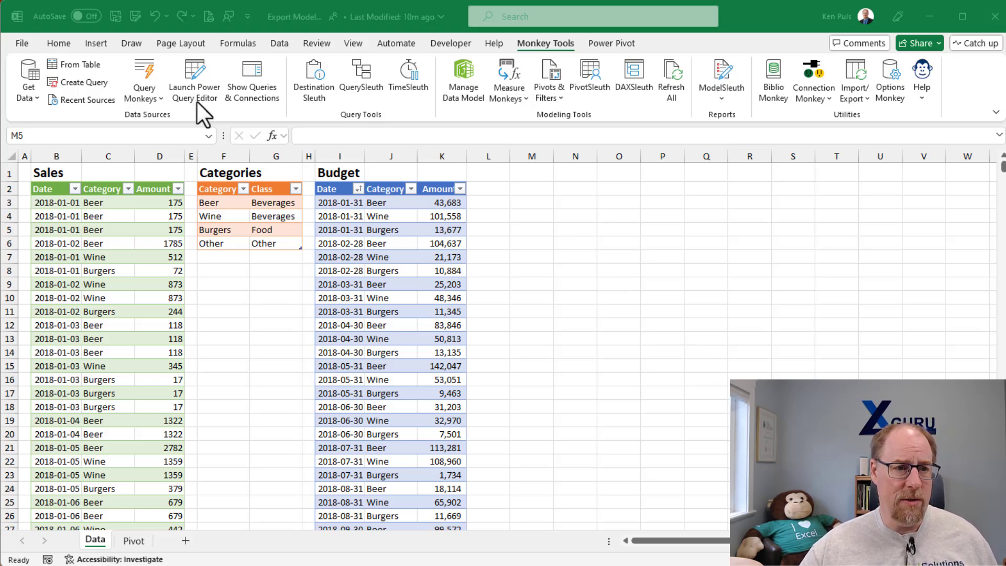
# Start Import BI Model to Excel and load Export Model-Full Backup.txt from the 02 Export Model folder as a Monkey Tools Backup source
pyautogui.click(856, 99)
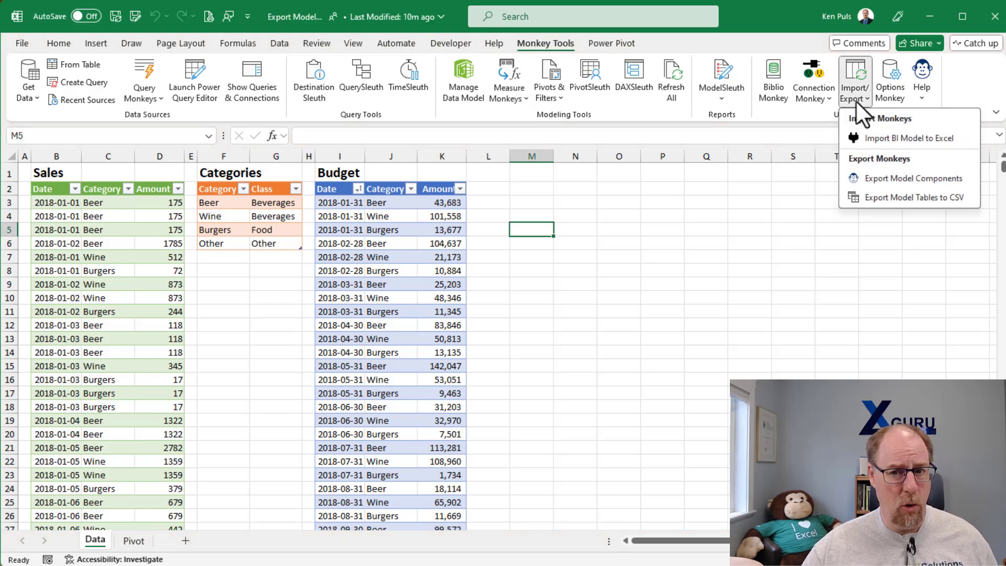
pyautogui.click(863, 137)
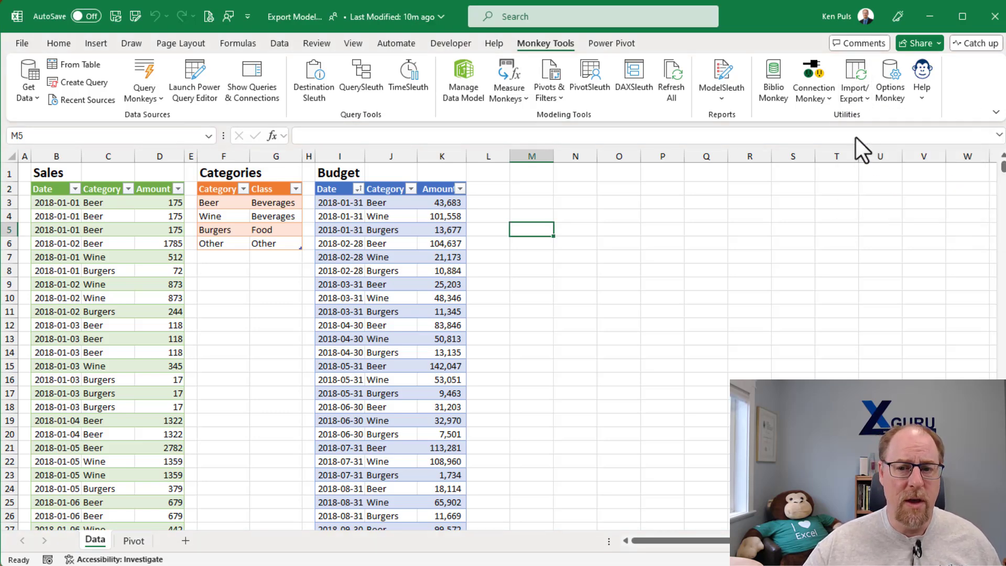
pyautogui.click(702, 120)
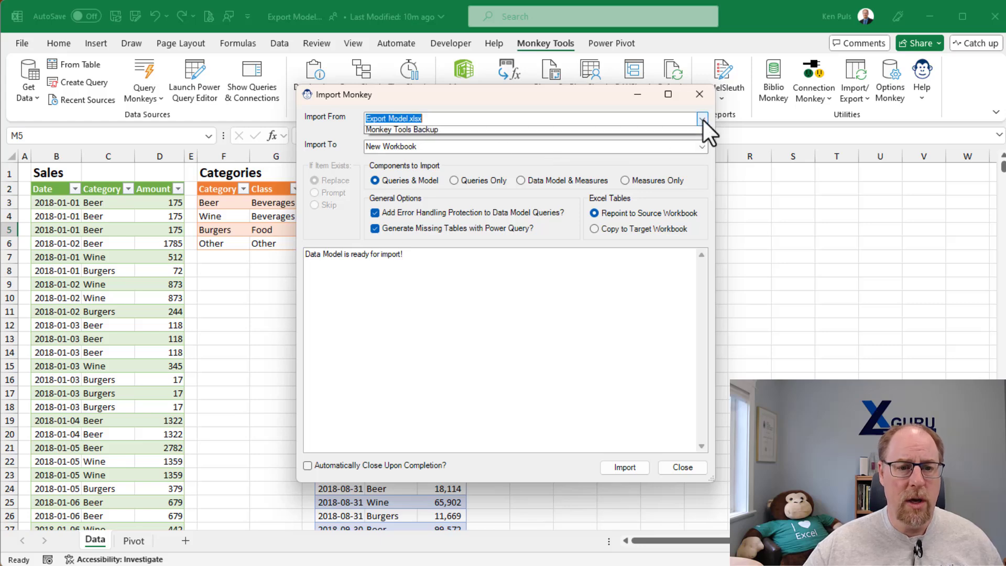
pyautogui.click(571, 151)
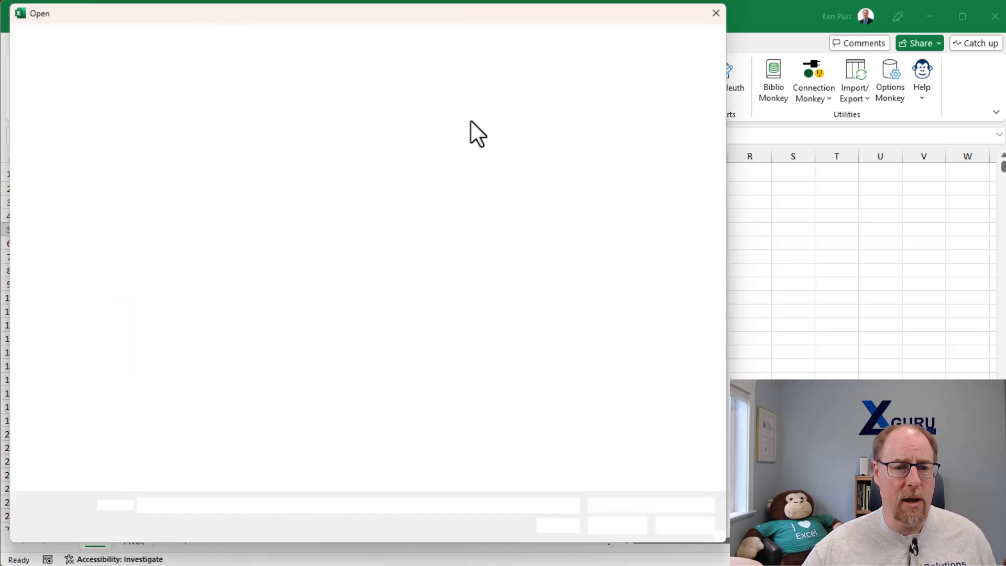
pyautogui.click(346, 40)
pyautogui.hotkey('ctrl', 'v')
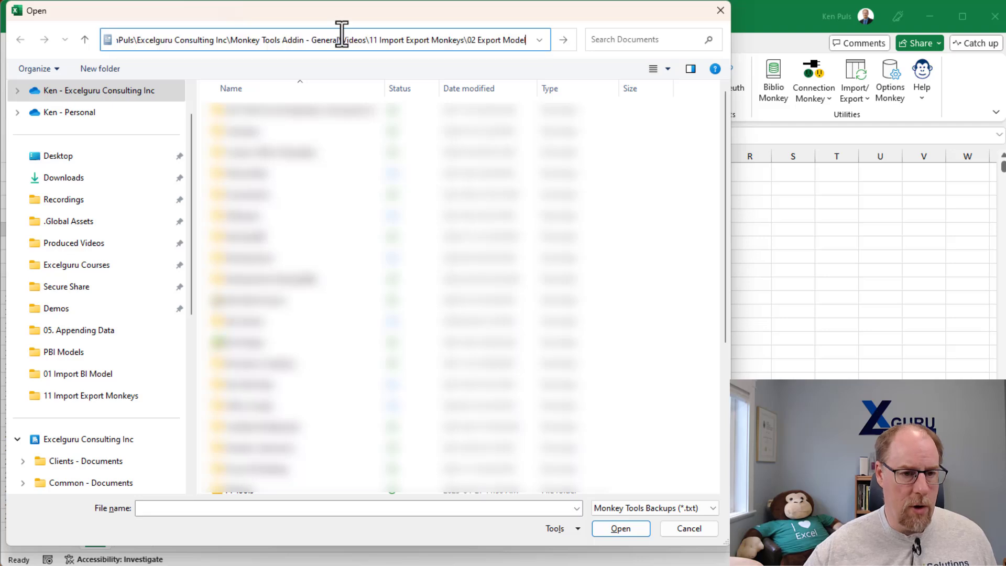
pyautogui.press('Return')
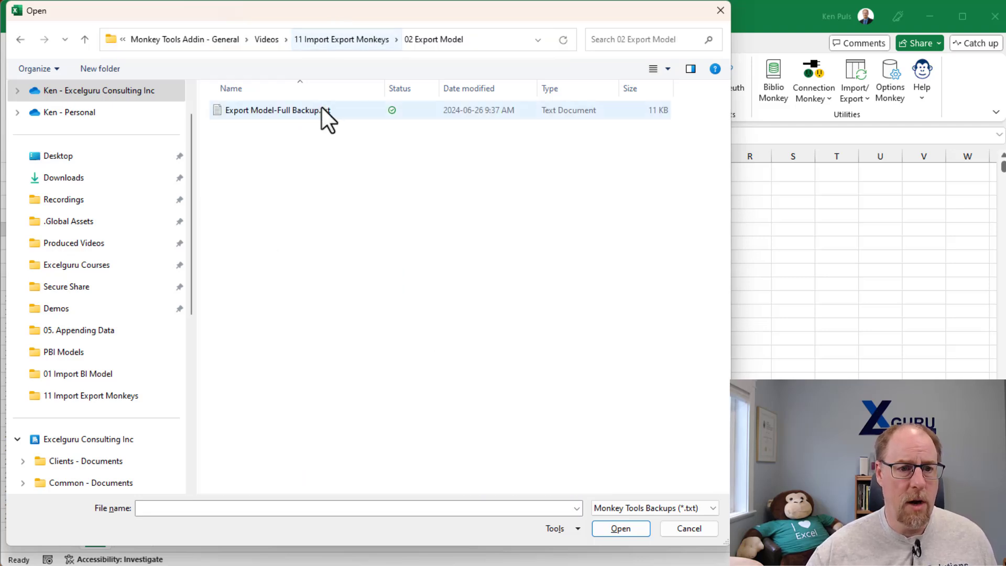
pyautogui.click(309, 109)
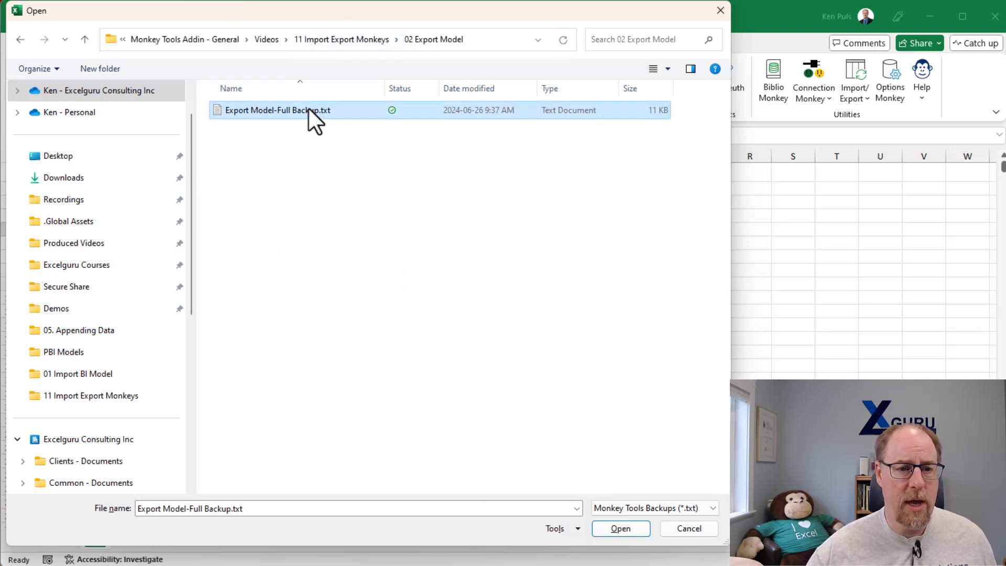
pyautogui.click(626, 524)
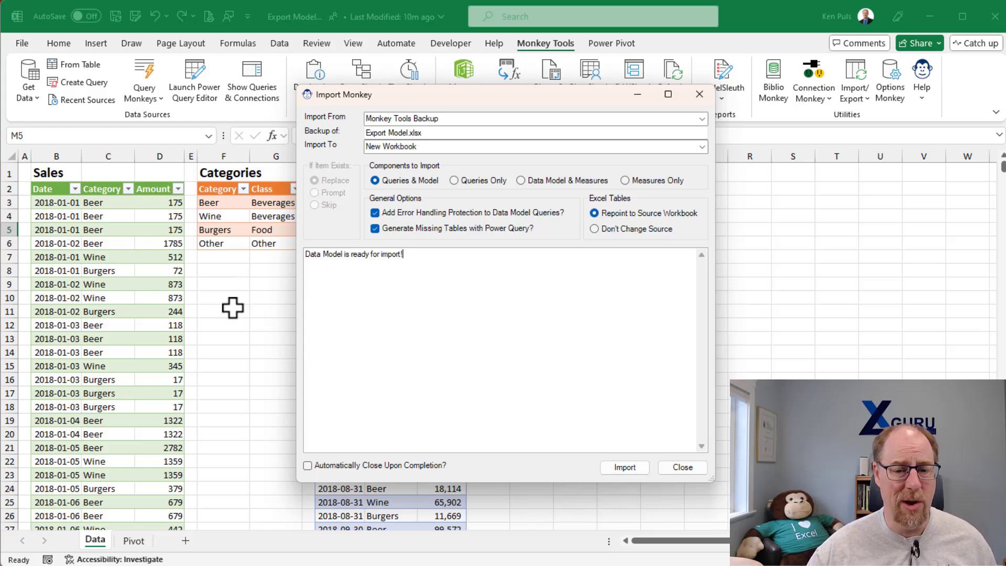
# Import the backup's queries and model into a new workbook, signing in again to SharePoint with the organizational account, and close the import dialog
pyautogui.click(624, 467)
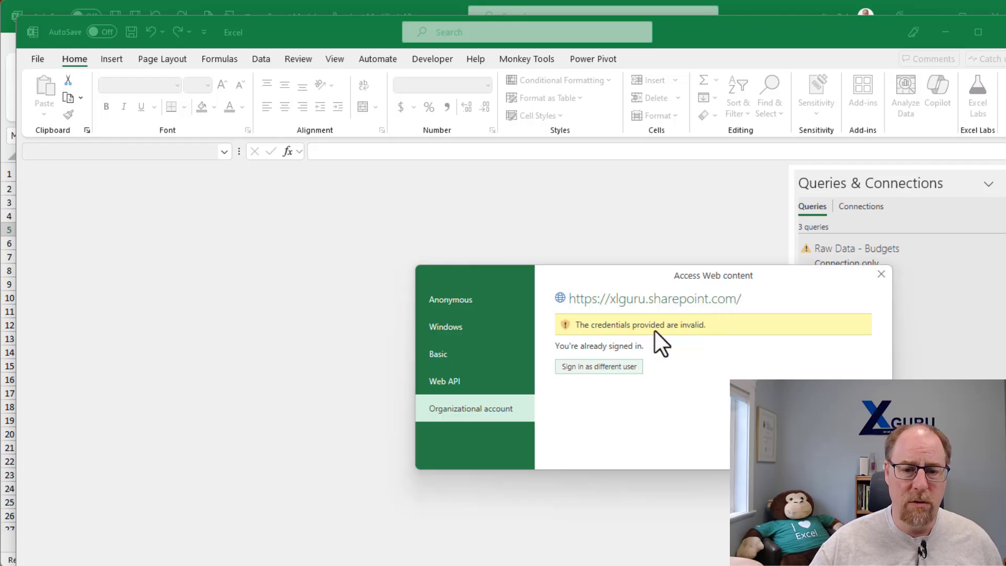
pyautogui.click(604, 366)
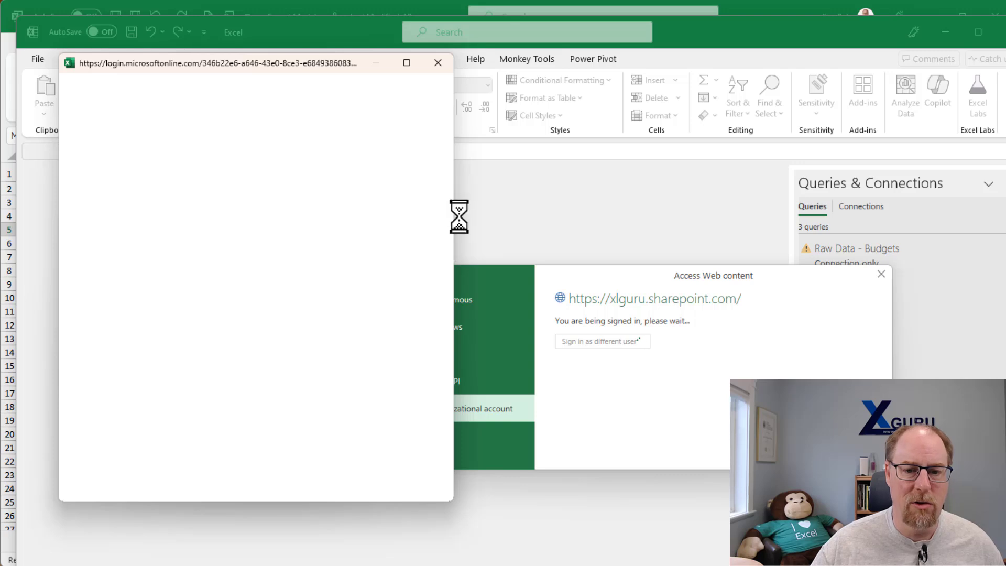
pyautogui.click(239, 242)
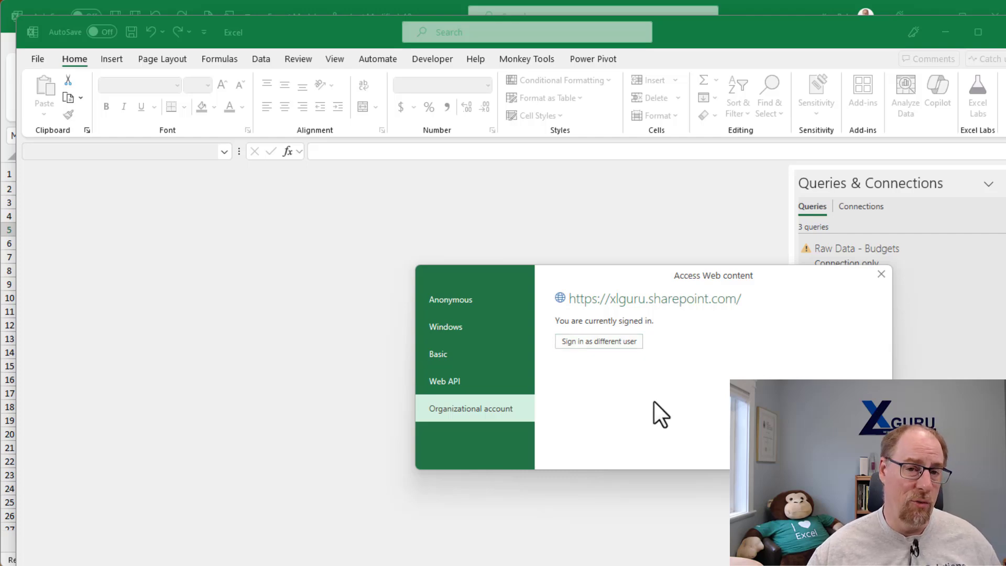
pyautogui.press('Return')
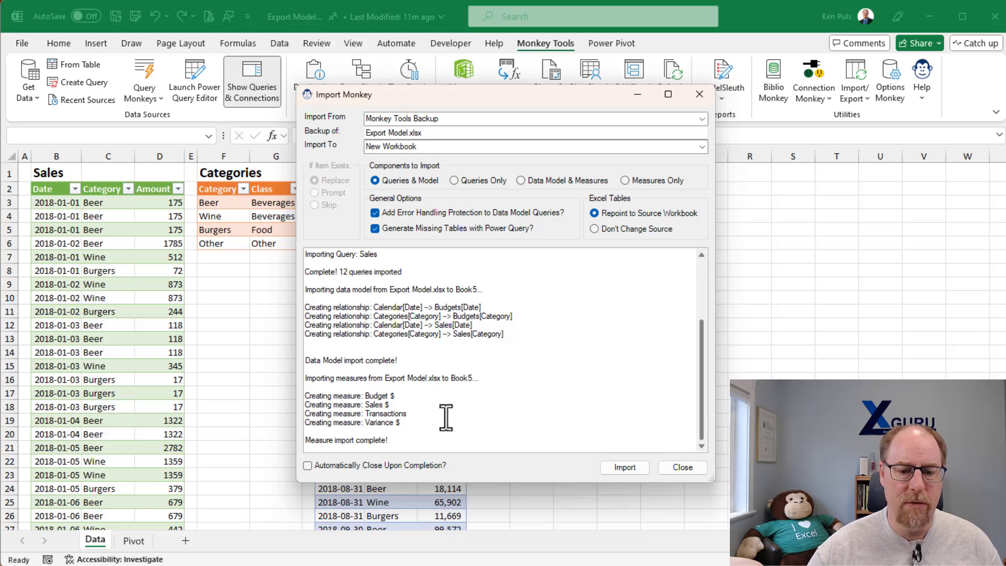
pyautogui.click(682, 466)
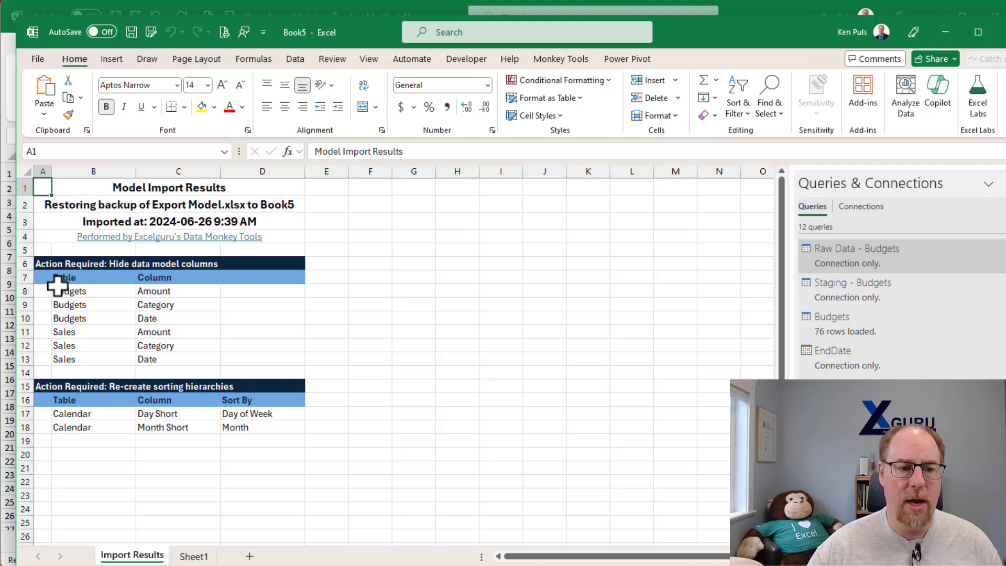
# Examine the columns to hide in B8:C13 and the sorting hierarchies to re-create in B17:D18 on the Import Results sheet
pyautogui.moveTo(58, 288); pyautogui.dragTo(168, 361)
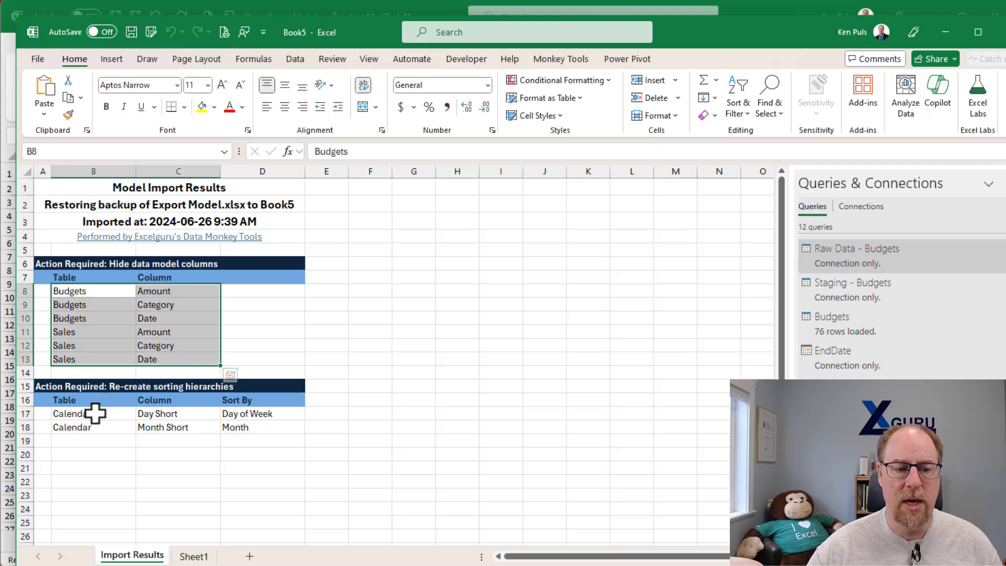
pyautogui.moveTo(94, 413); pyautogui.dragTo(246, 427)
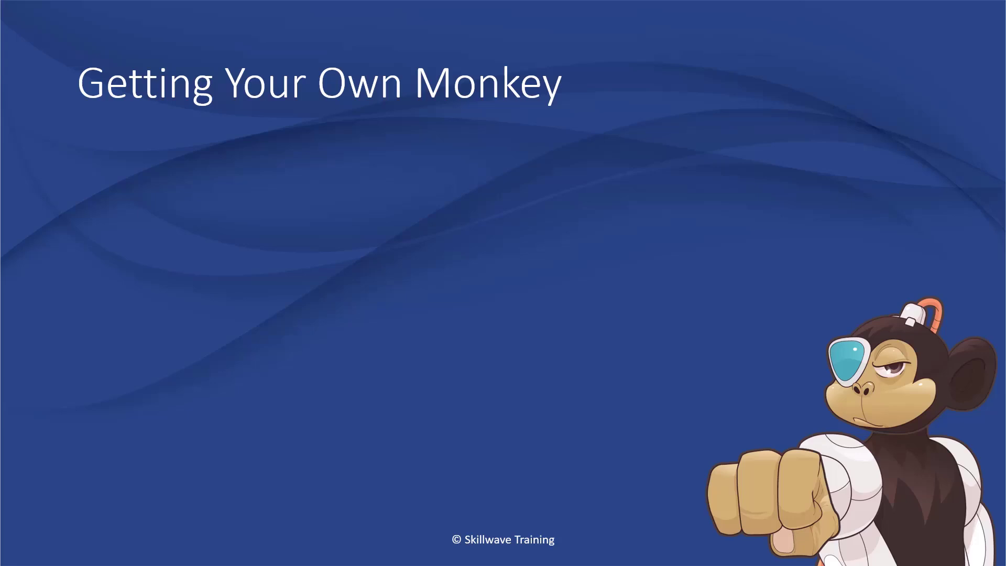
pyautogui.press('Right')
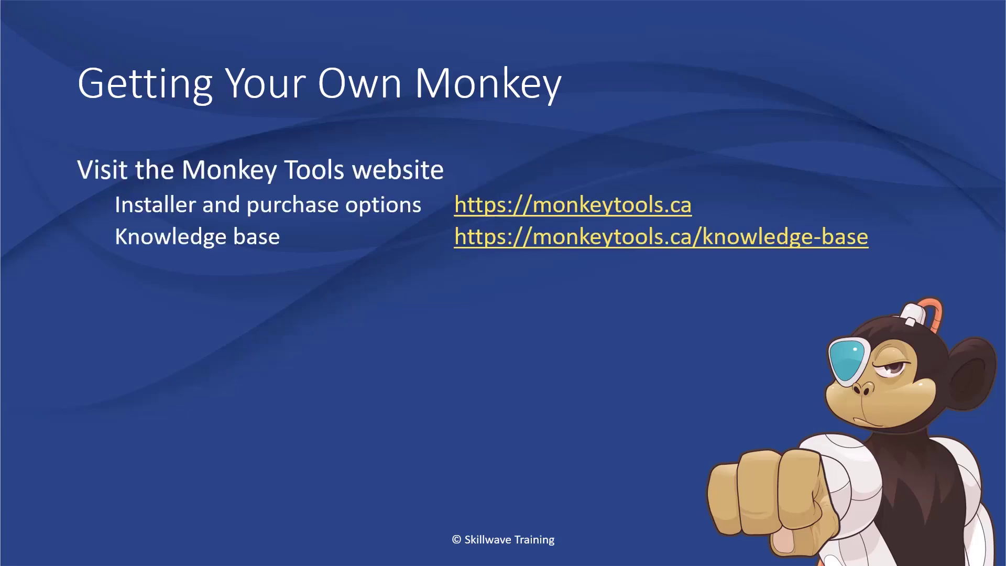